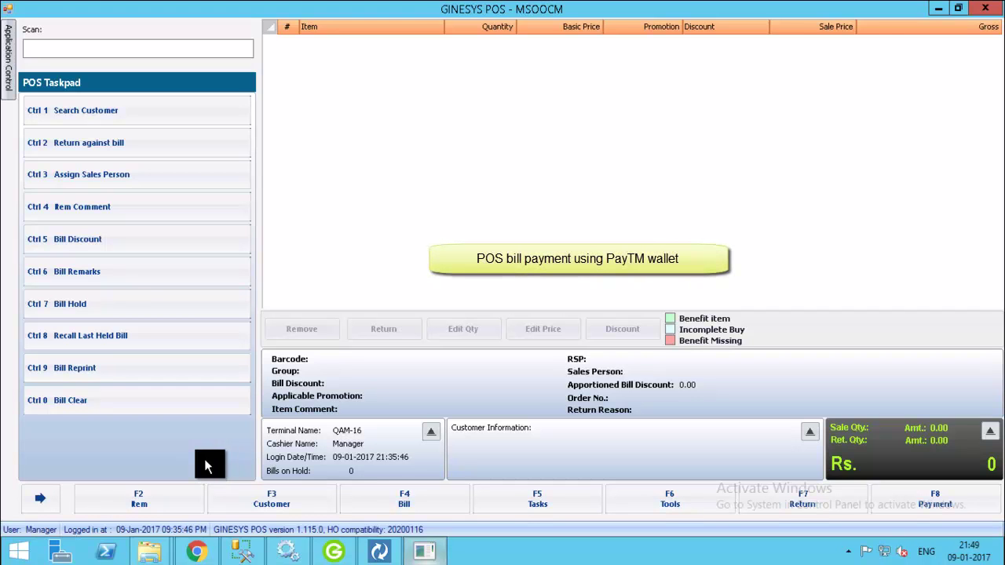
Add FAB INDIA 36 (T1003) at 900.00 to the bill through a search by name.
click(167, 500)
click(171, 288)
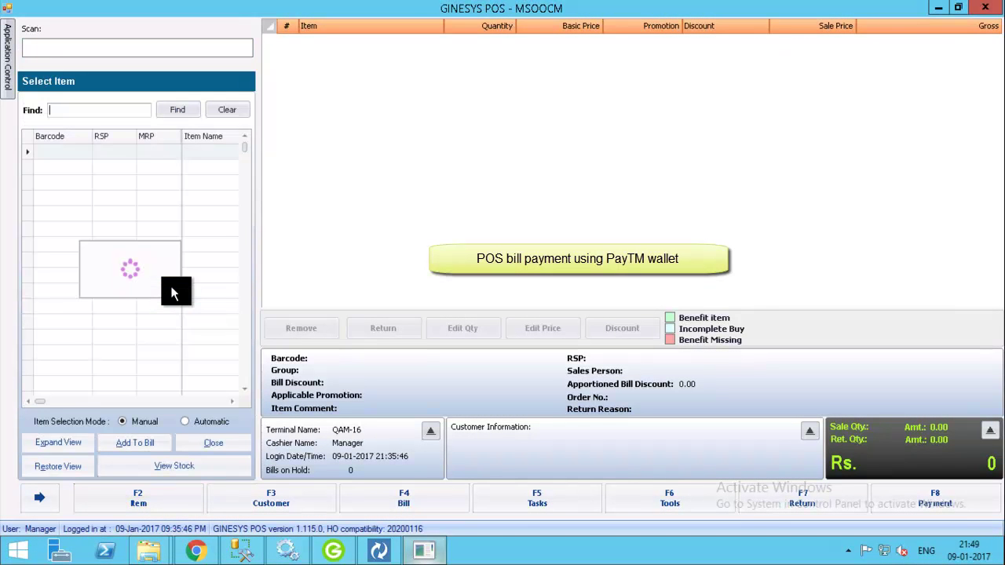
click(76, 197)
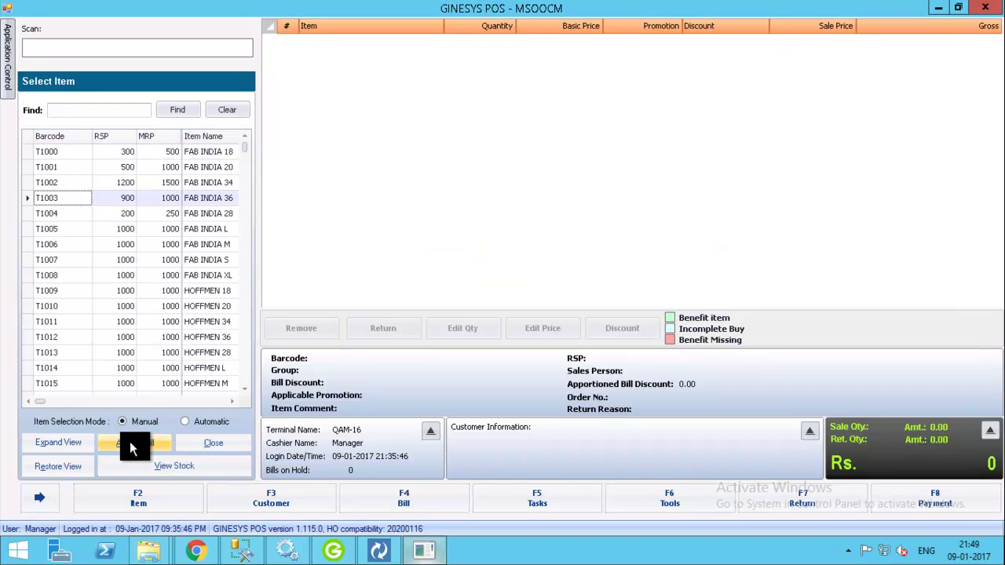
click(196, 444)
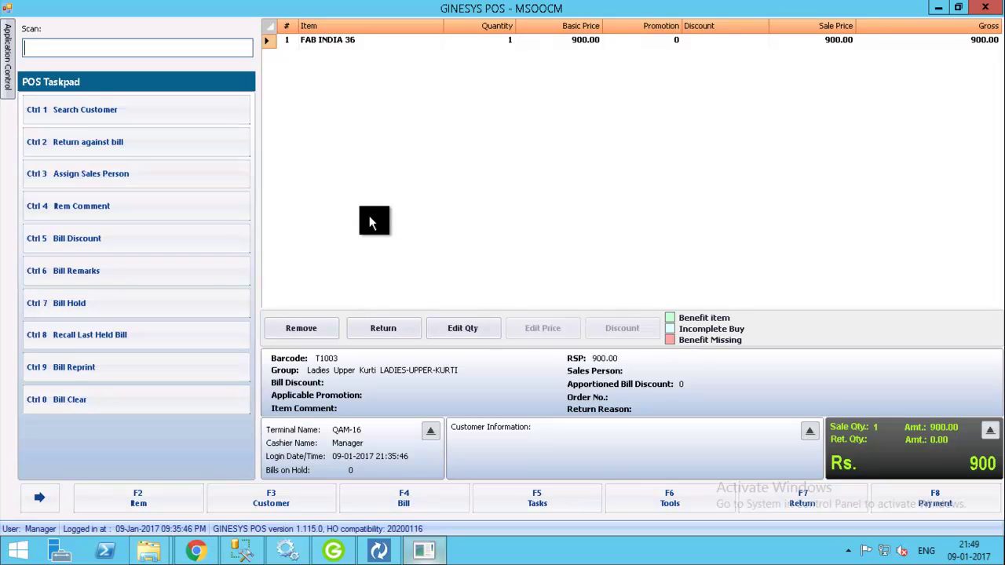
click(265, 499)
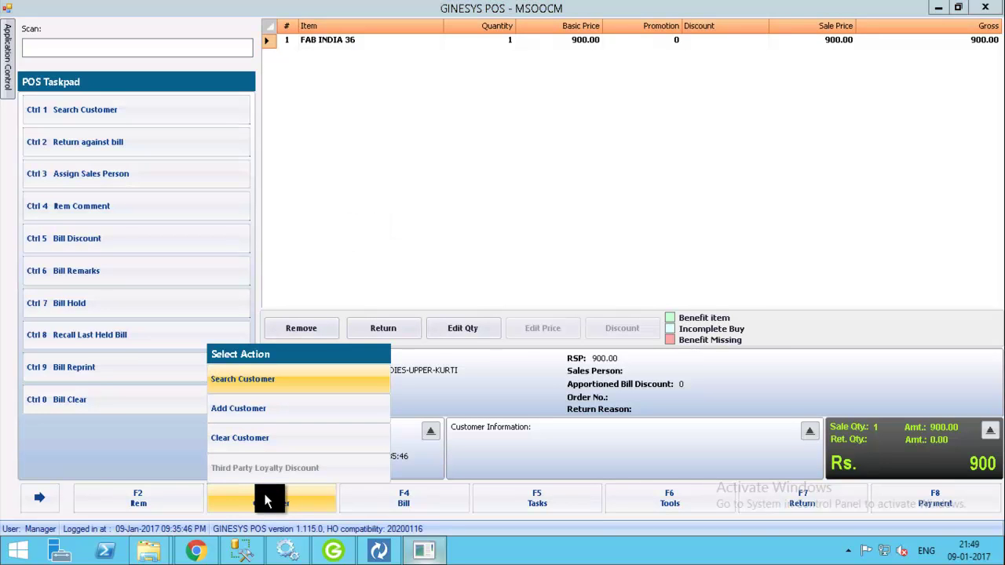
Search customers by part of their name and tag the matching customer to the bill.
click(270, 383)
click(119, 159)
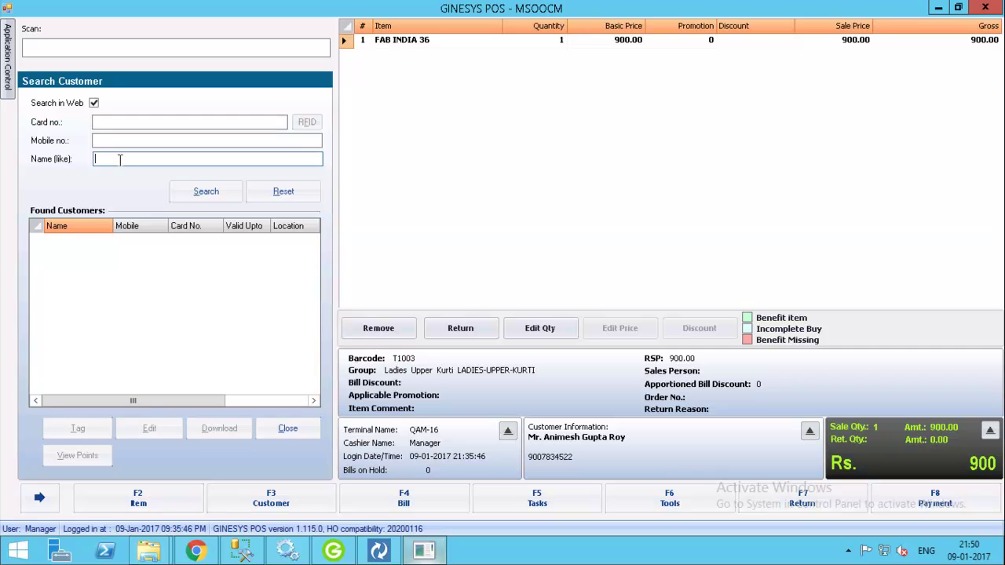
text(anim)
key(Return)
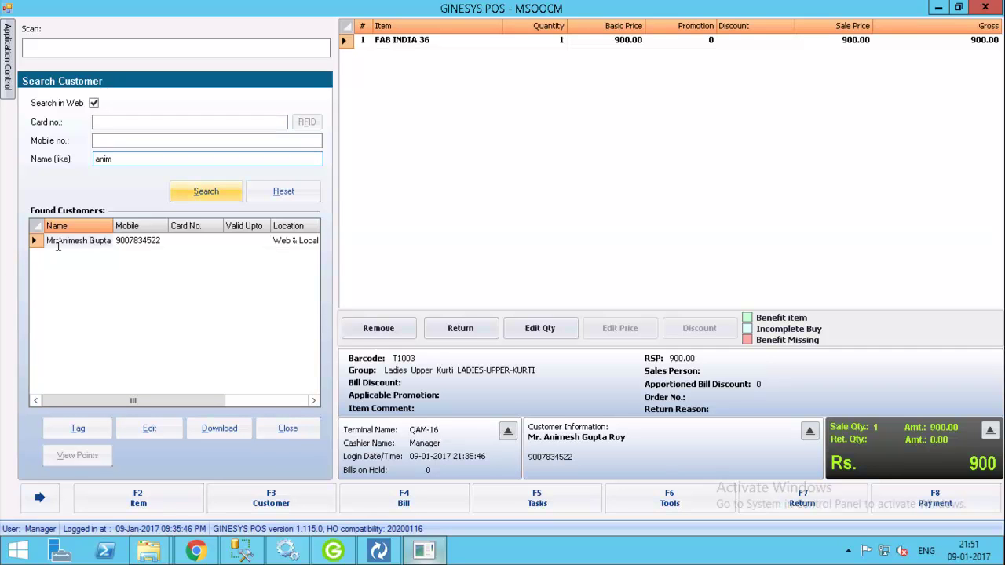
click(63, 241)
click(78, 430)
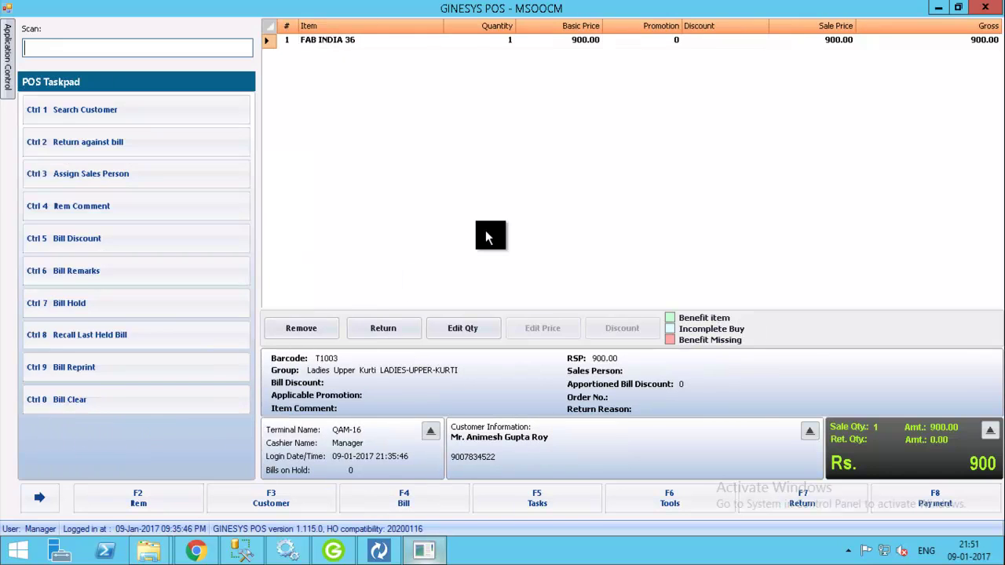
In the payment screen, enter 10.00 against PayTM, leaving 890.00 due.
click(938, 508)
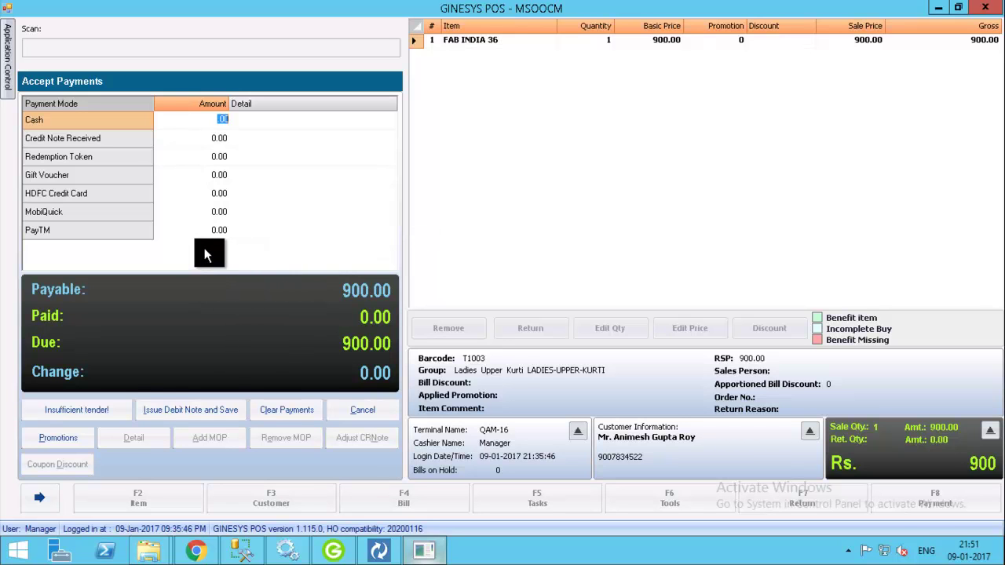
click(179, 230)
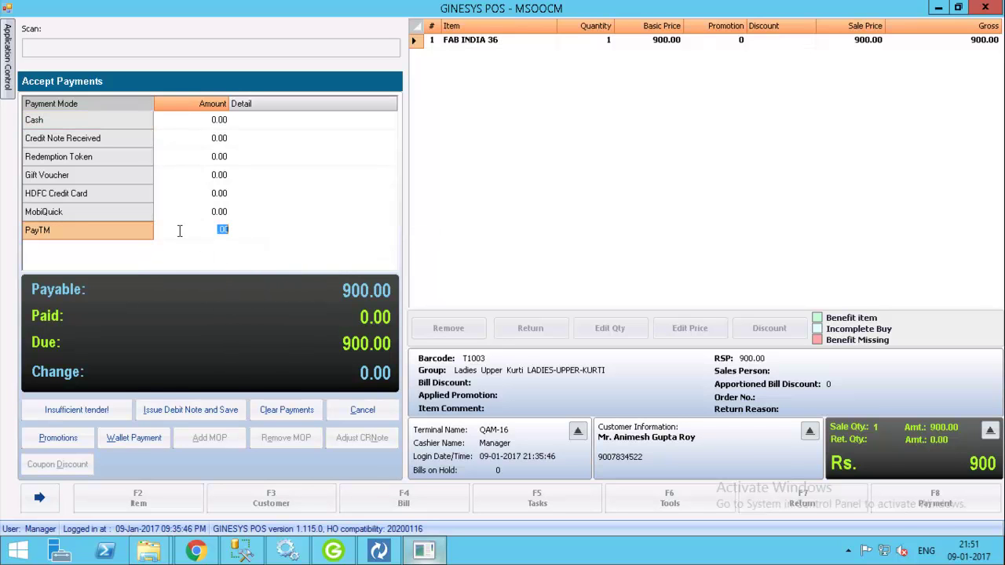
click(184, 217)
click(183, 232)
click(186, 212)
click(180, 236)
text(1000)
Open the Paytm Wallet Payment dialog for 10.00 and go to its mobile number field.
click(154, 440)
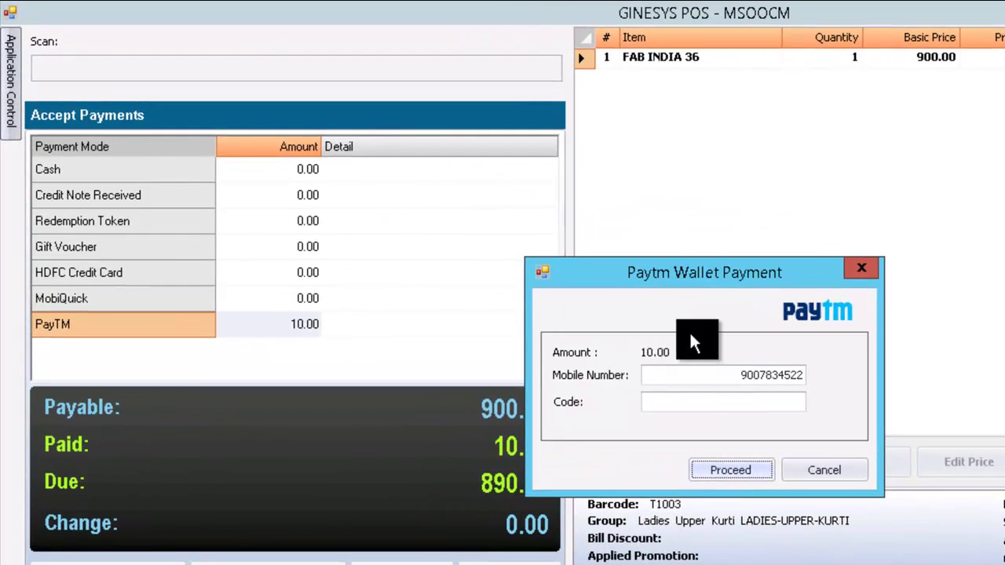
click(588, 308)
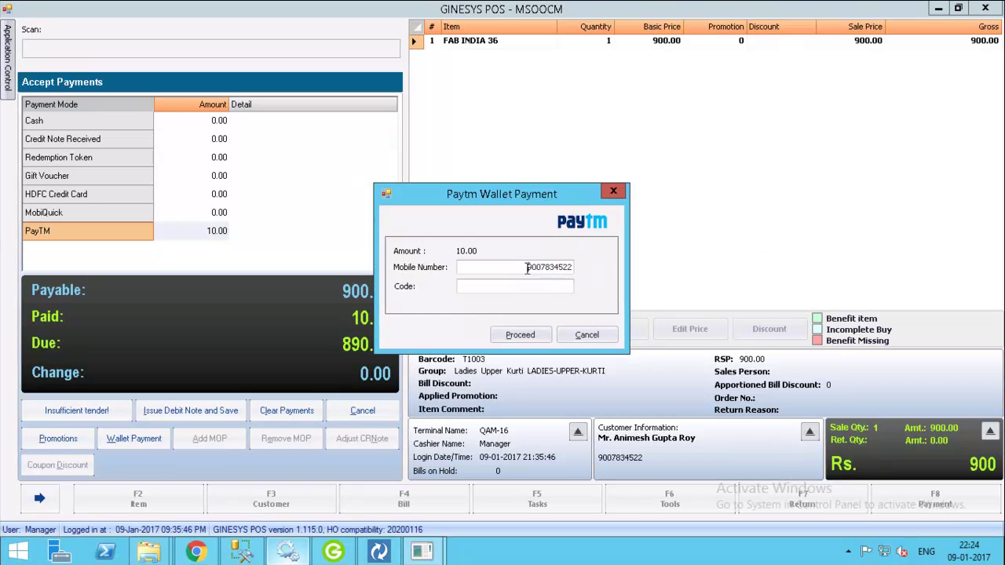
Replace the customer's mobile number, enter the verification code, and confirm the 10.00 Paytm payment.
drag(526, 267, 578, 267)
key(BackSpace)
click(538, 290)
click(512, 334)
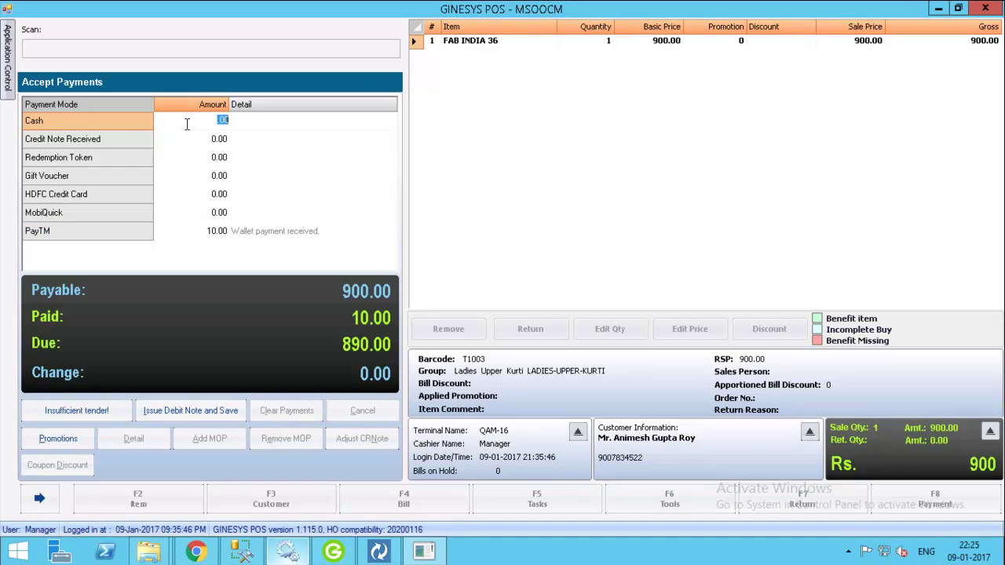
Fill the cash line with the remaining 890.00 and save the 900.00 bill.
key(Return)
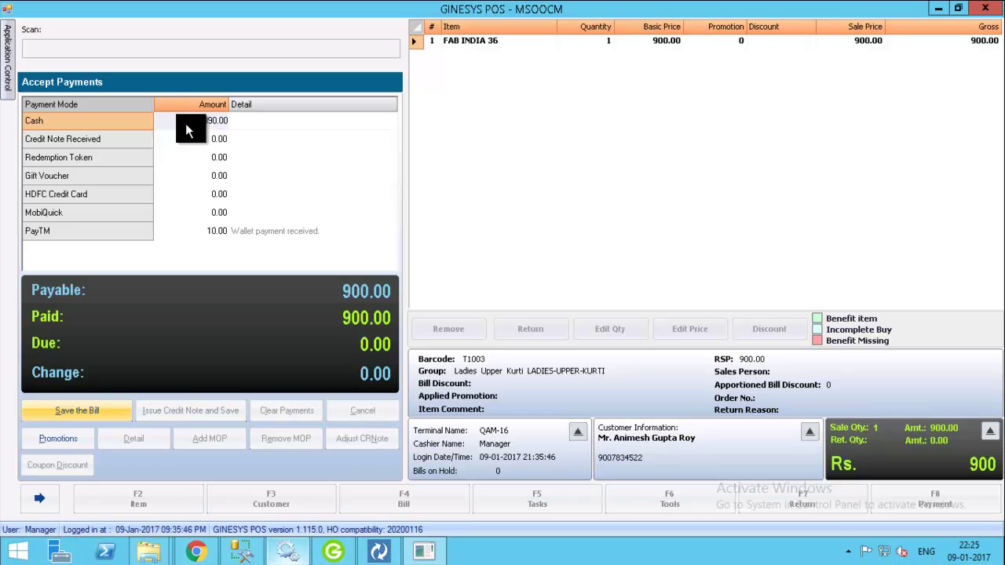
click(84, 407)
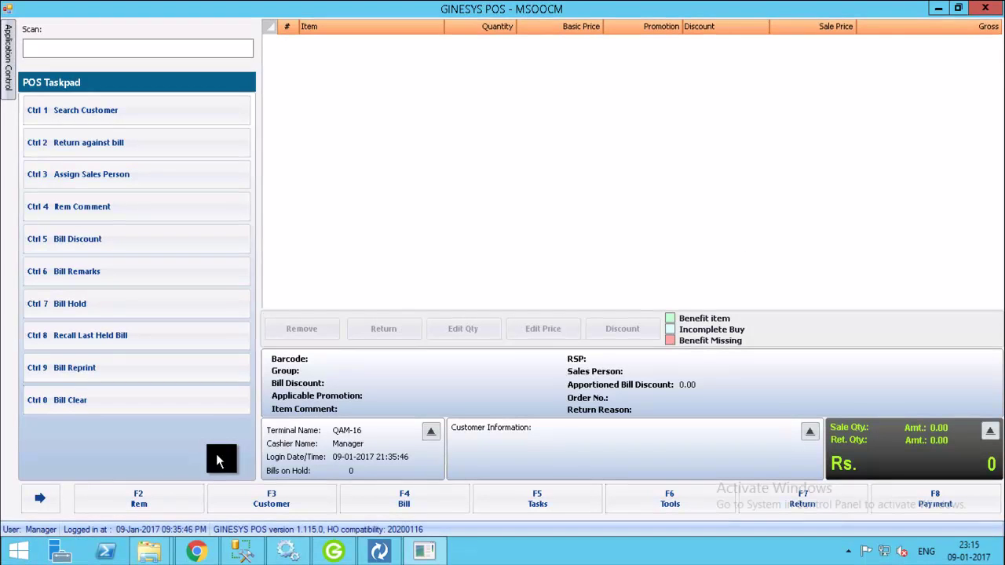
Add FAB INDIA 28 (T1004) at 200.00 to the new bill through a search by name.
click(172, 496)
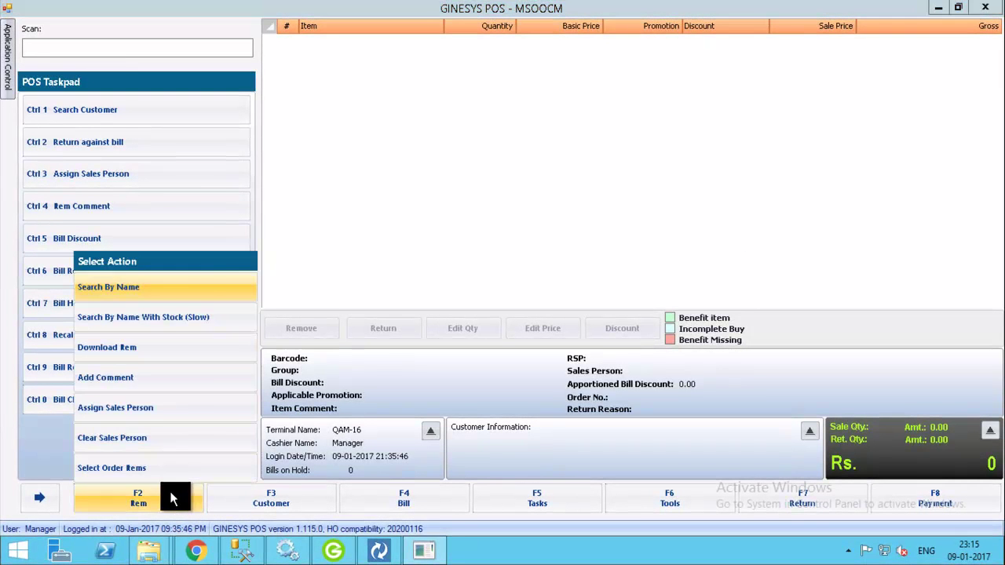
click(188, 284)
click(107, 217)
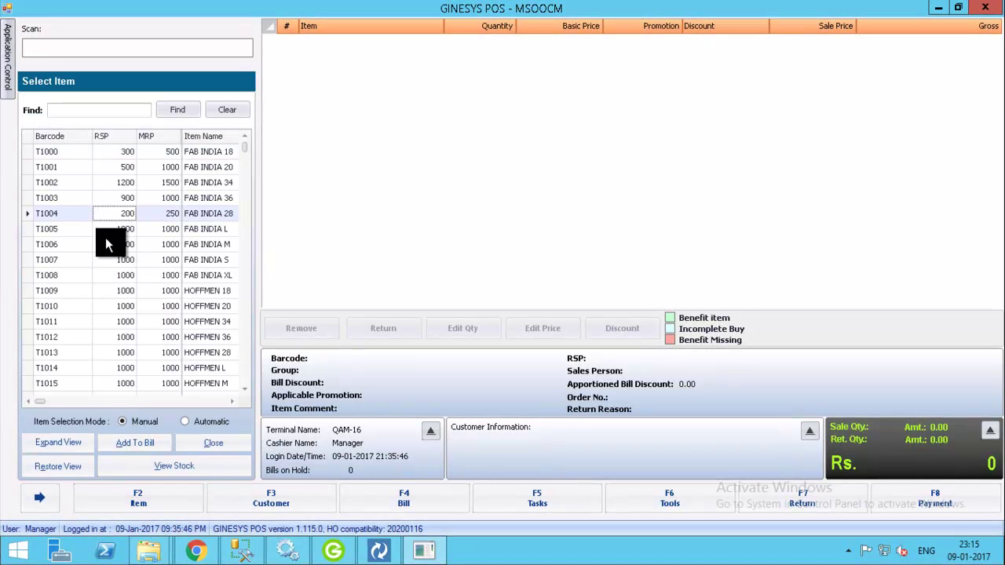
click(135, 443)
click(209, 446)
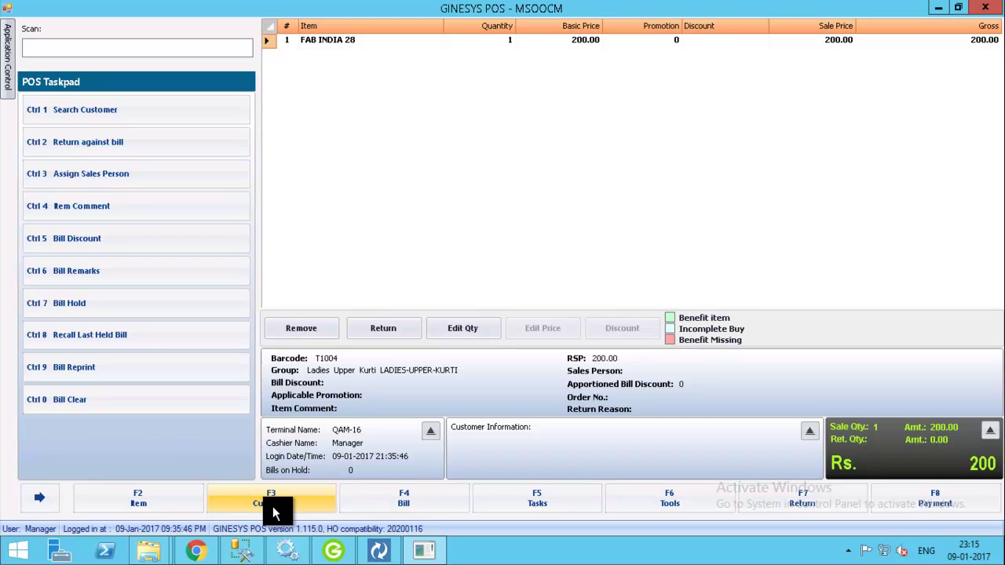
click(892, 511)
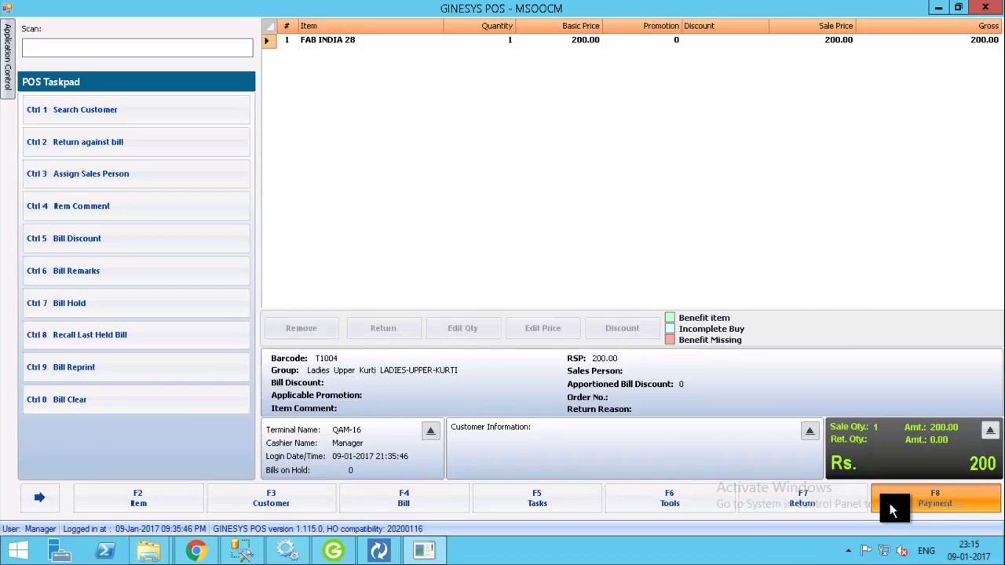
Enter 200 against MobiQuick in the payment panel.
click(189, 216)
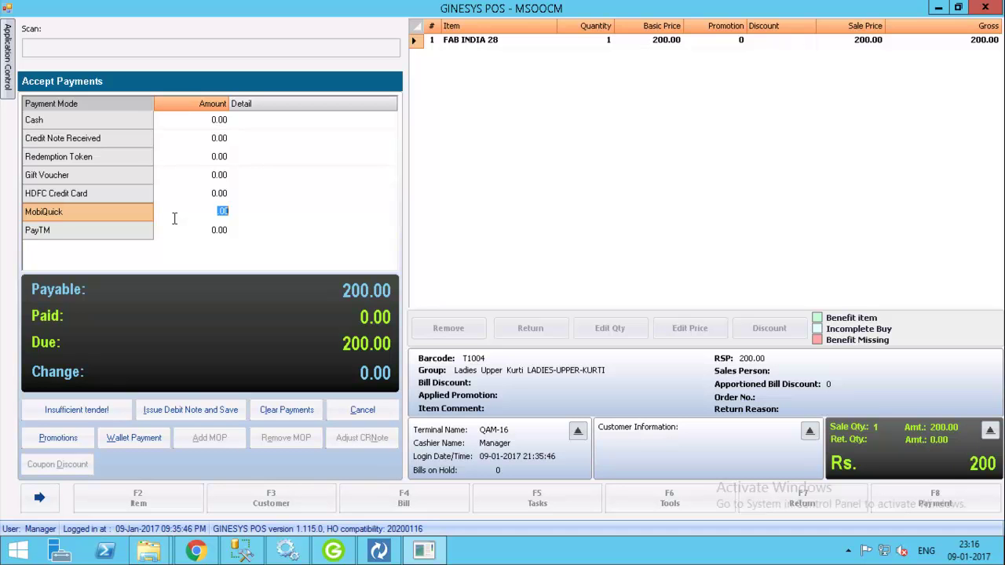
text(200)
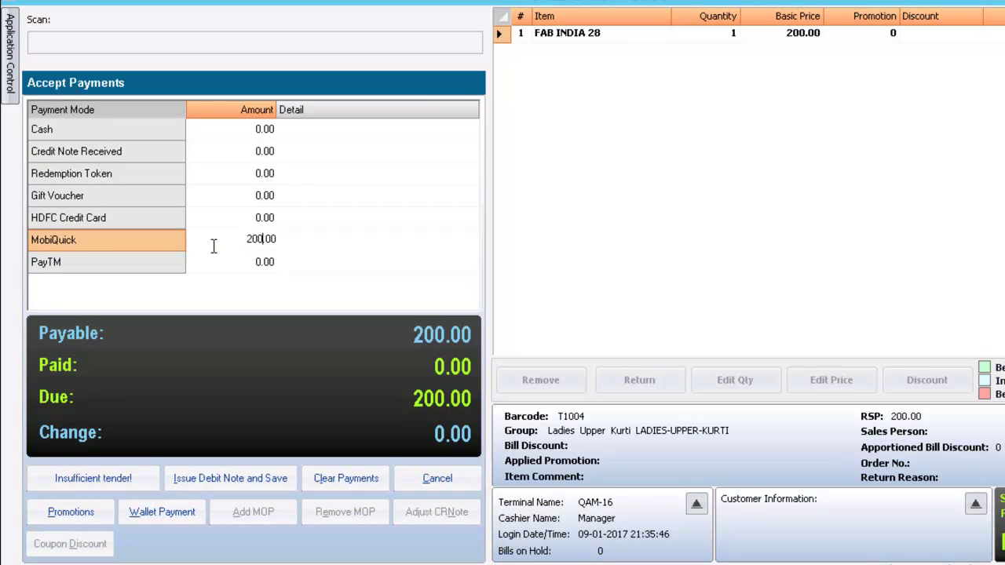
Open the MobiKwik wallet payment for 200.00 and enter the customer's mobile number and OTP.
click(188, 517)
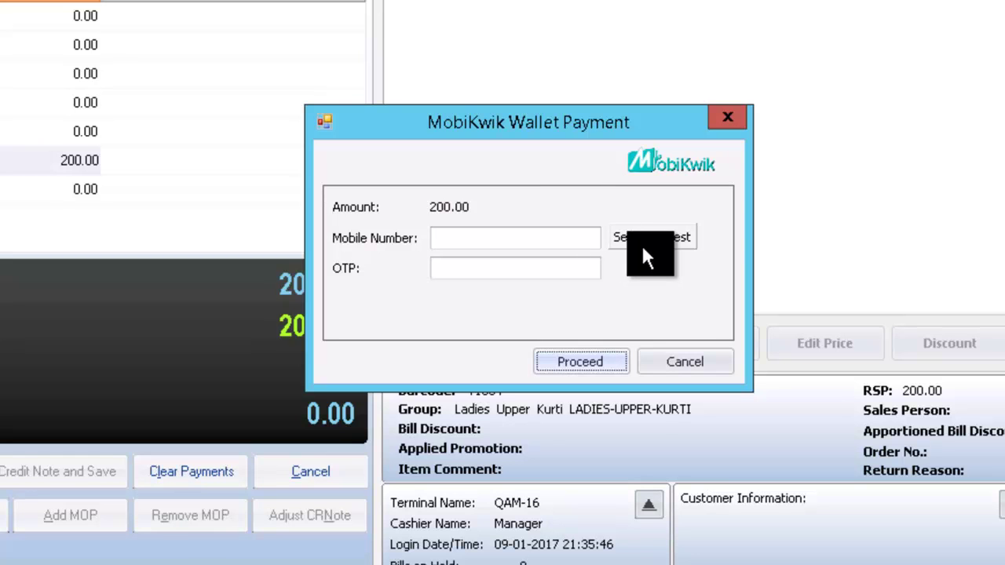
click(581, 237)
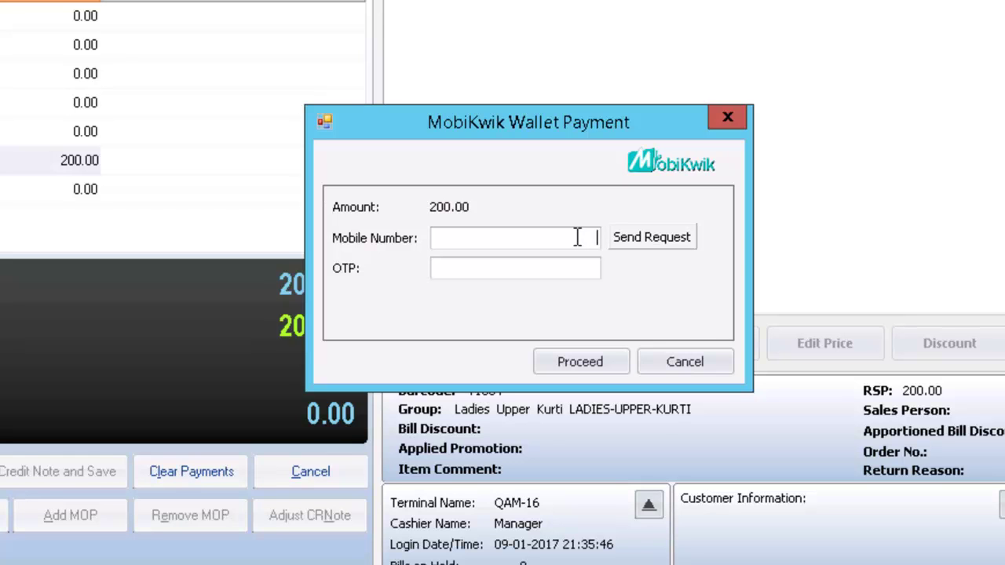
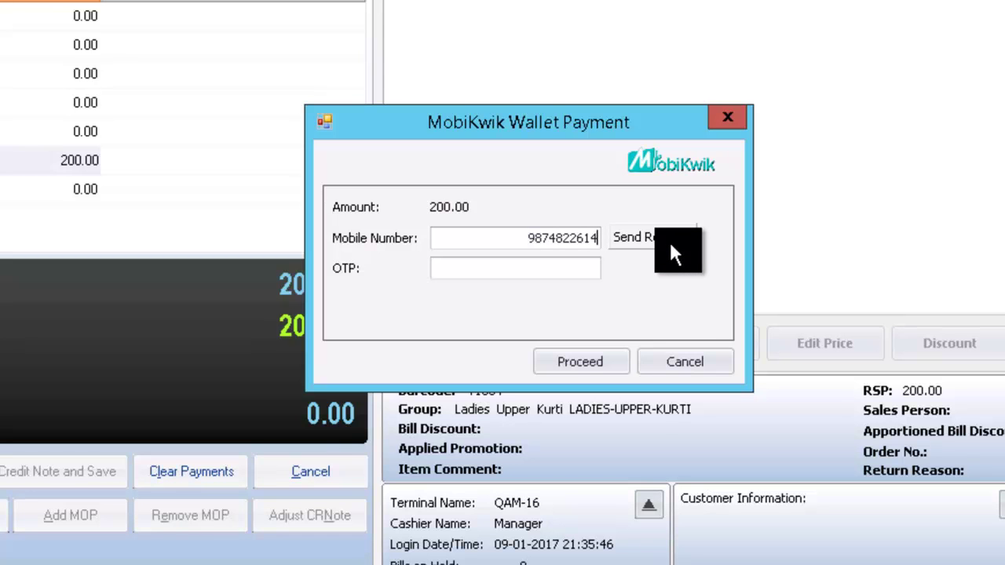
click(574, 270)
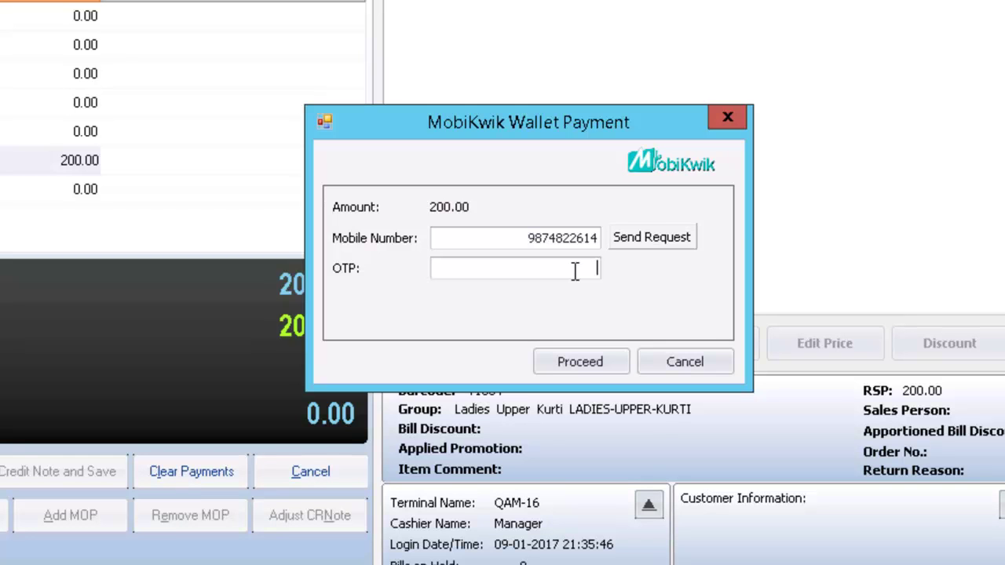
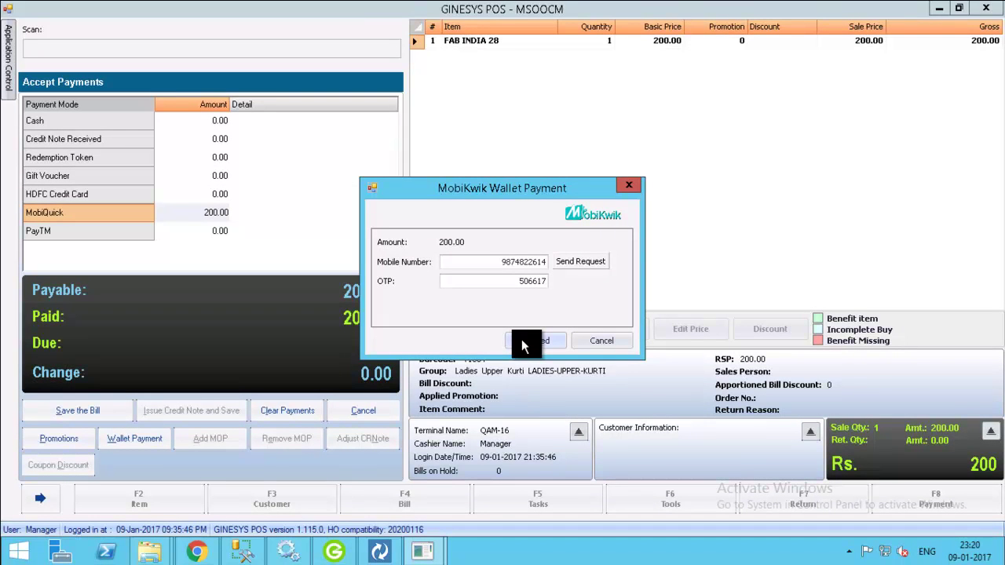
Confirm the 200.00 MobiKwik wallet payment and save the fully paid bill.
click(523, 343)
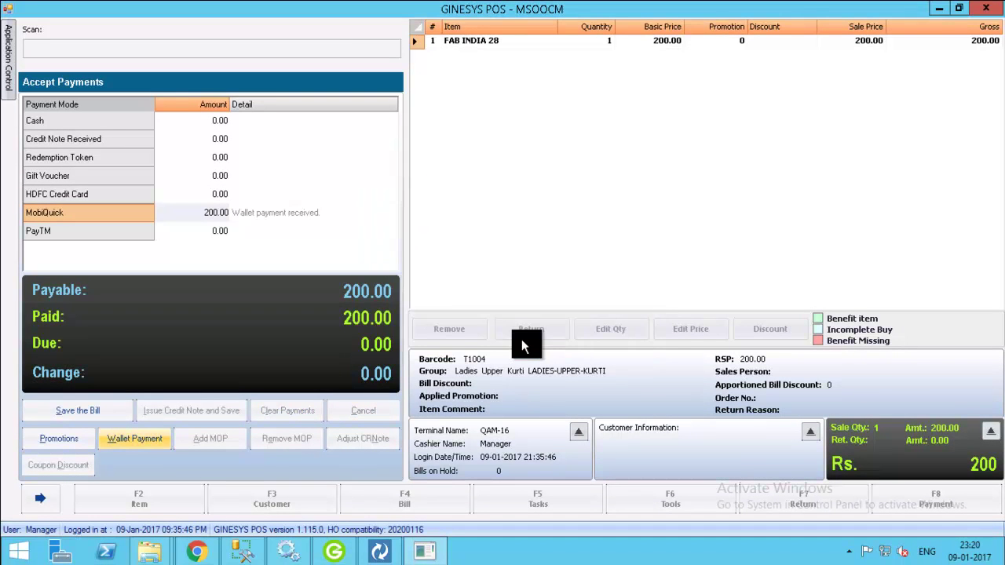
click(110, 411)
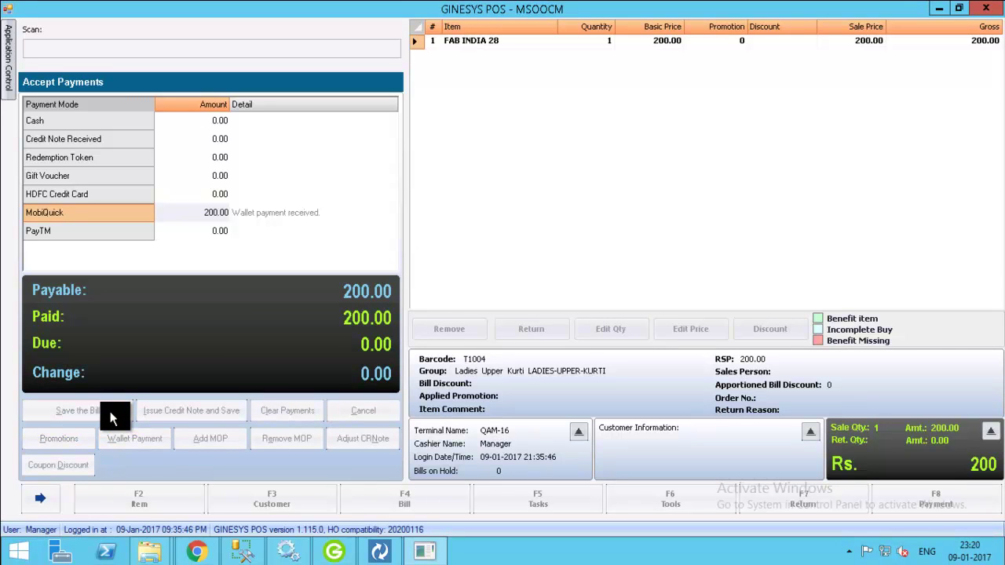